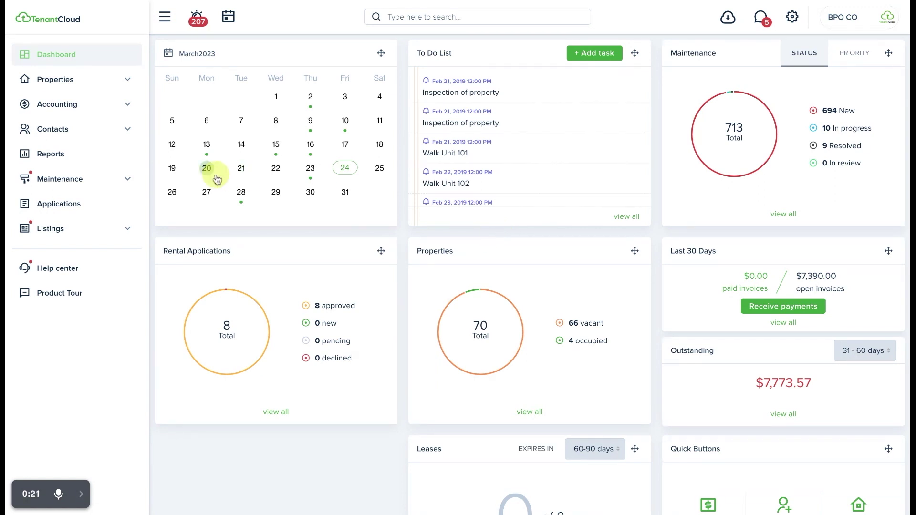
Open the Tenants list from Contacts in the sidebar.
click(78, 134)
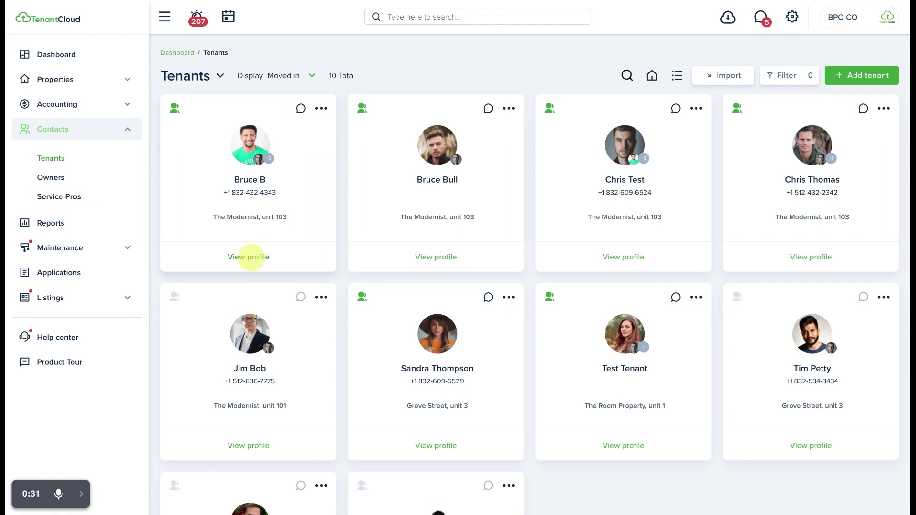
Open the first tenant's profile and start sending them a new notice.
click(251, 258)
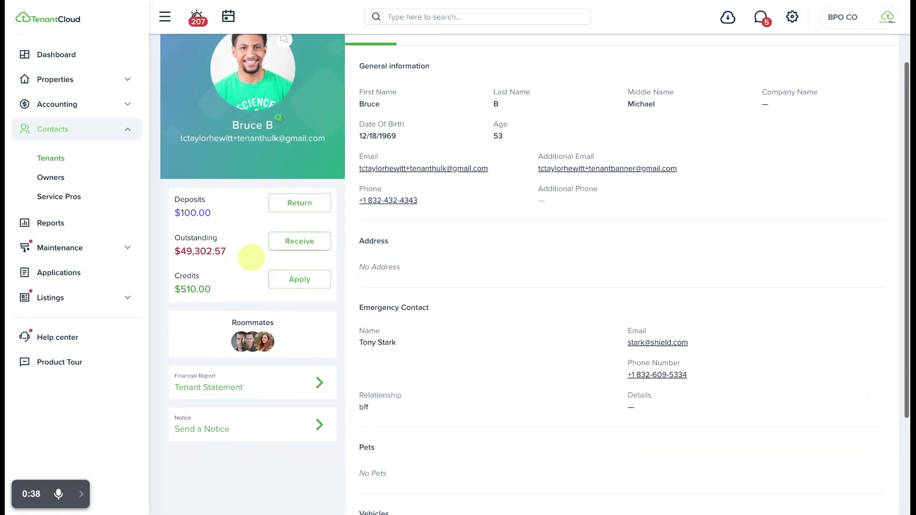
scroll(250, 258, down, 2)
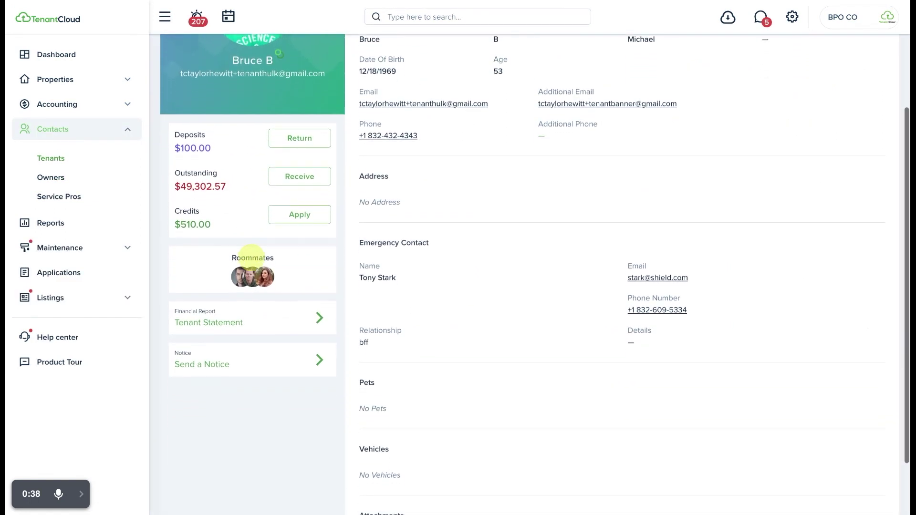
click(253, 356)
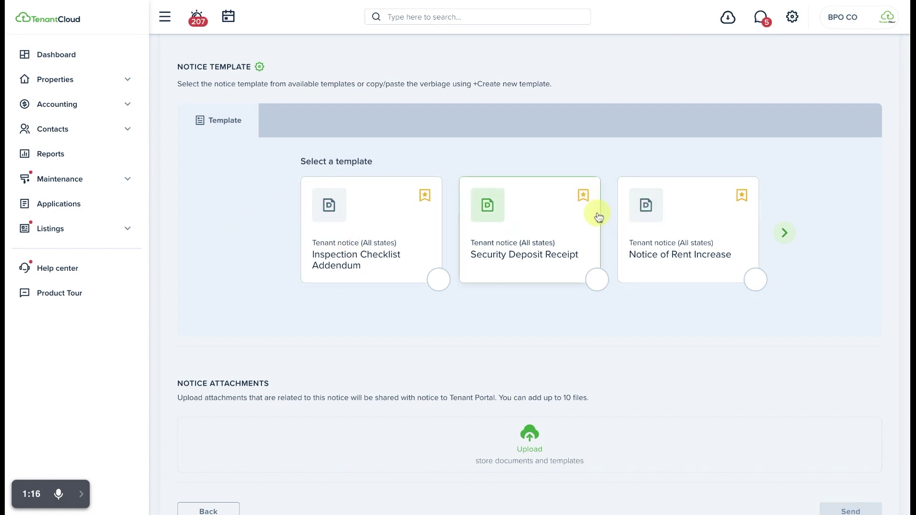
click(793, 17)
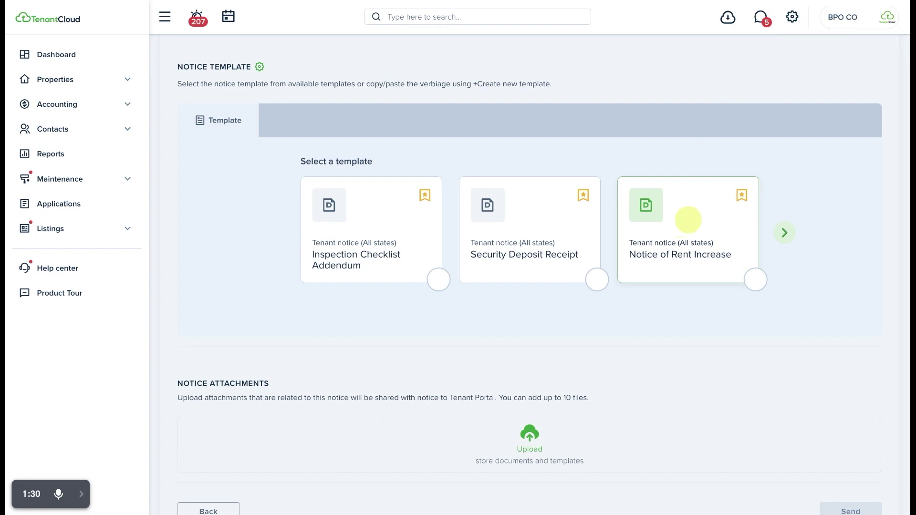
Load the Notice of Rent Increase template, prefilled with $1,000 Monthly rent terms.
click(689, 220)
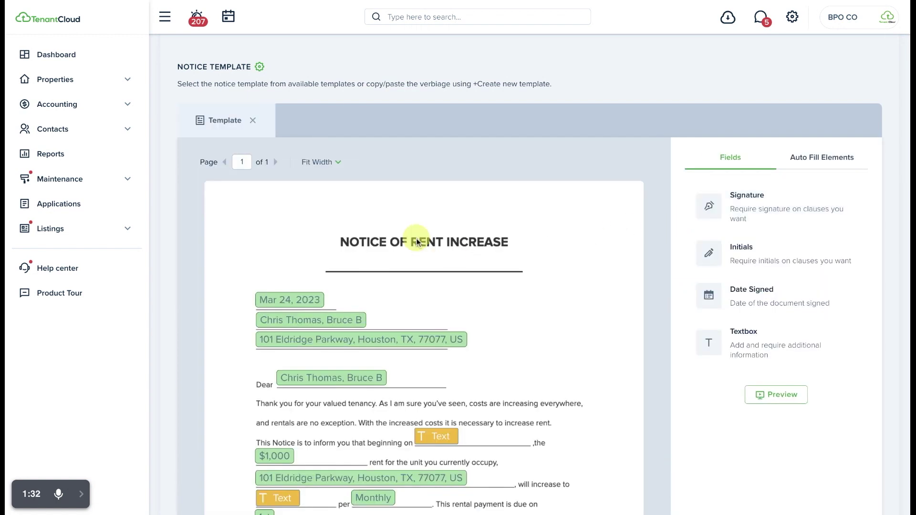
Show the Auto Fill Elements list and bring the notice's closing signature block into view.
scroll(416, 241, down, 1)
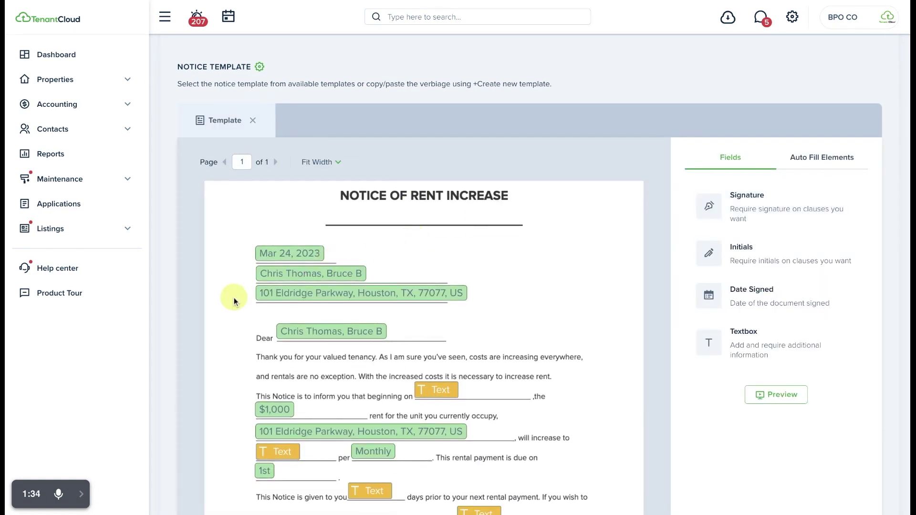
scroll(234, 301, down, 1)
scroll(234, 301, down, 1)
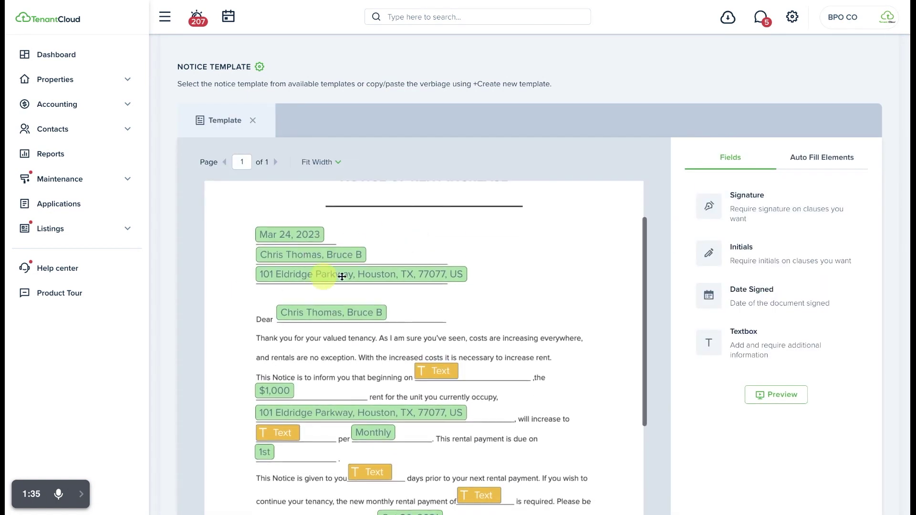
click(824, 159)
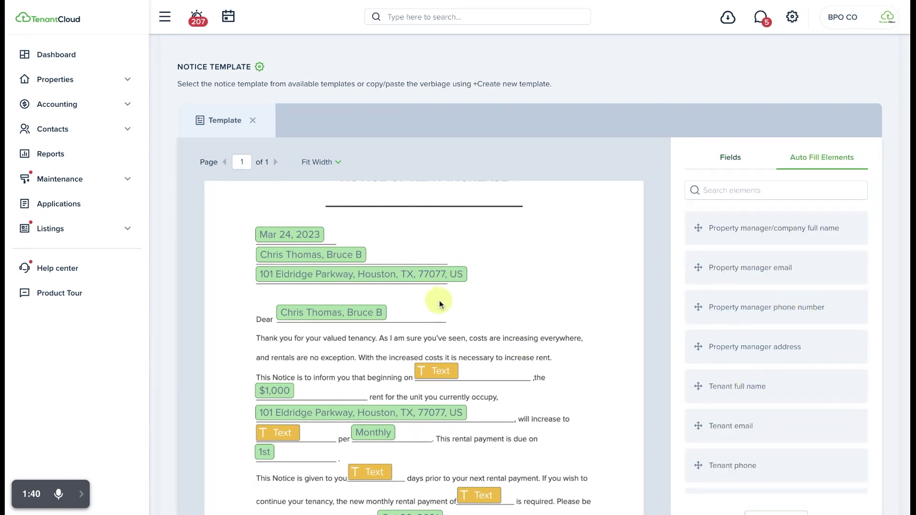
scroll(439, 303, down, 1)
scroll(440, 304, down, 4)
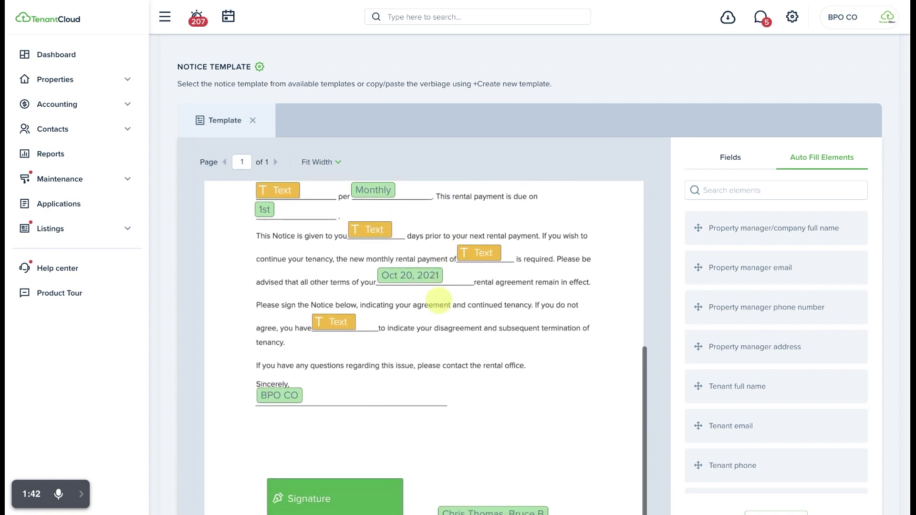
scroll(404, 362, down, 4)
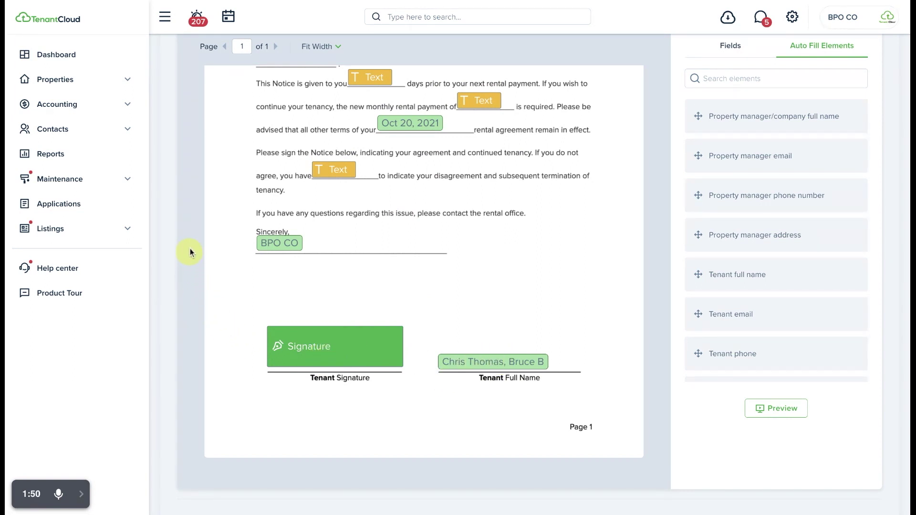
scroll(189, 255, down, 4)
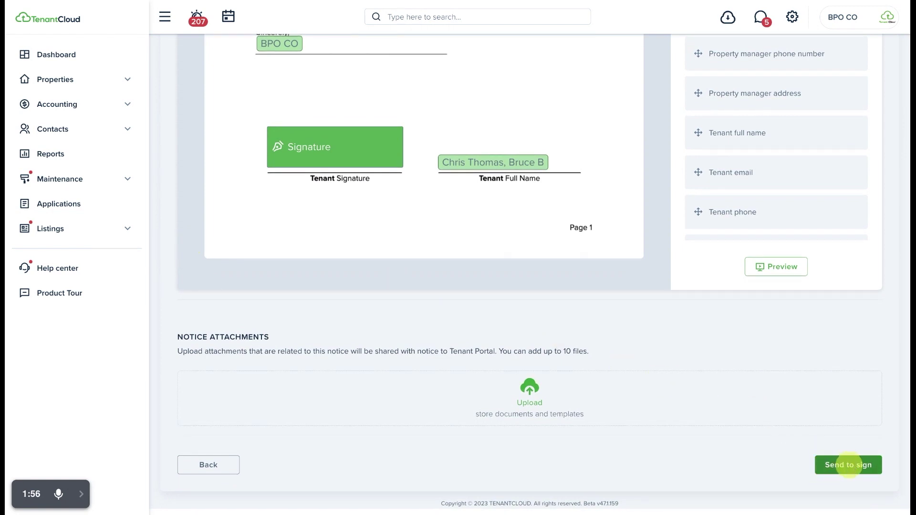
scroll(472, 323, up, 3)
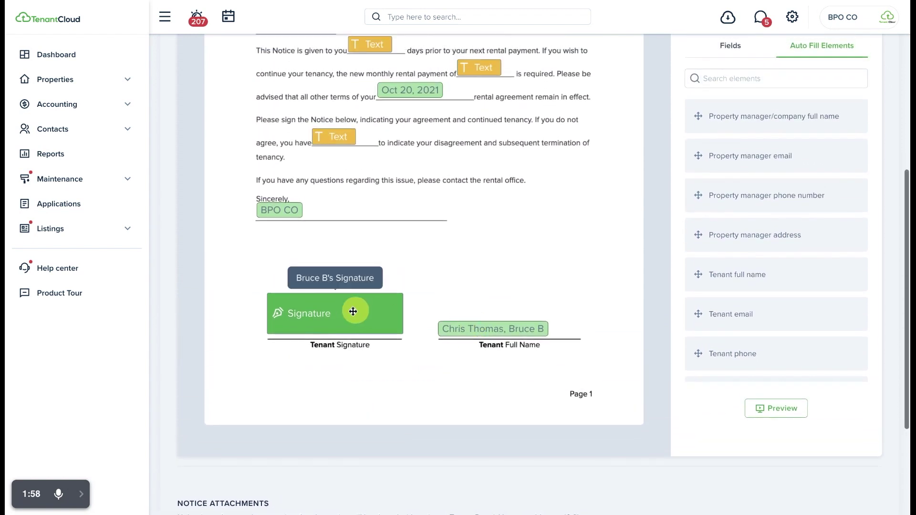
Delete the existing Signature field from the tenant signature line.
click(353, 311)
key(Delete)
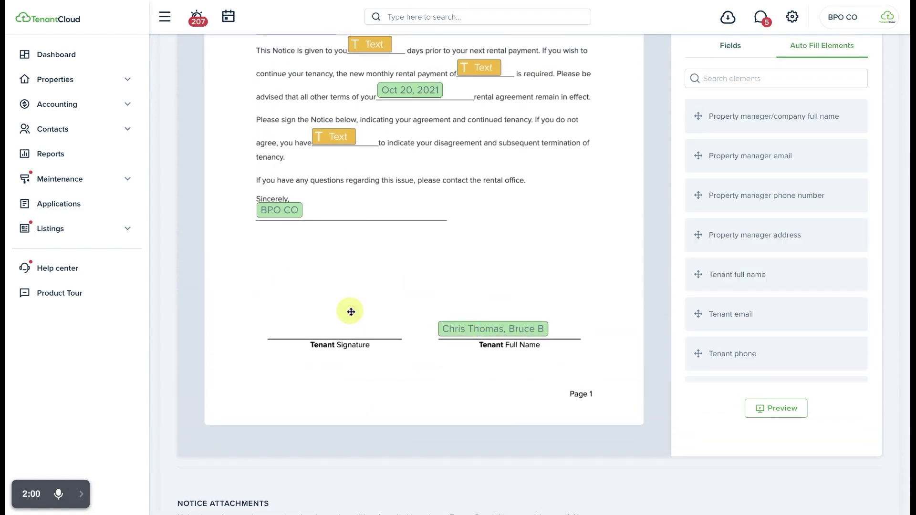
scroll(352, 312, down, 3)
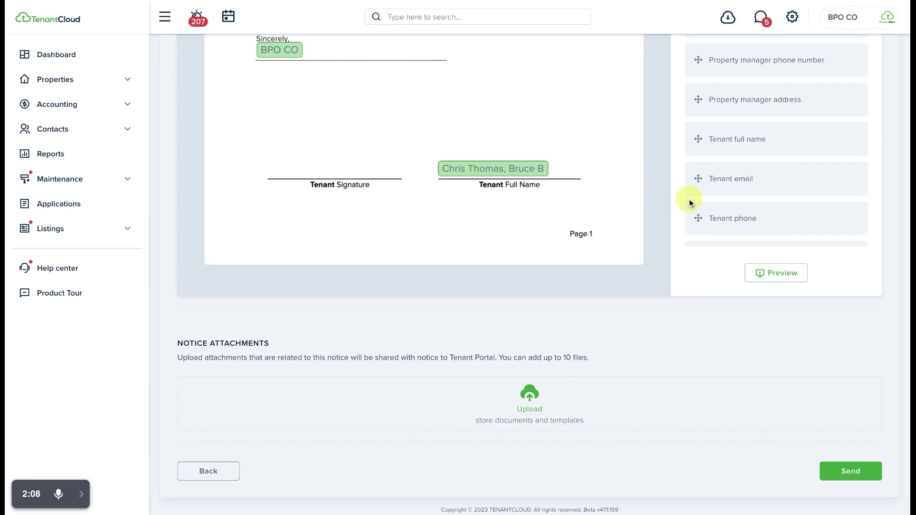
scroll(769, 186, up, 6)
scroll(767, 247, down, 10)
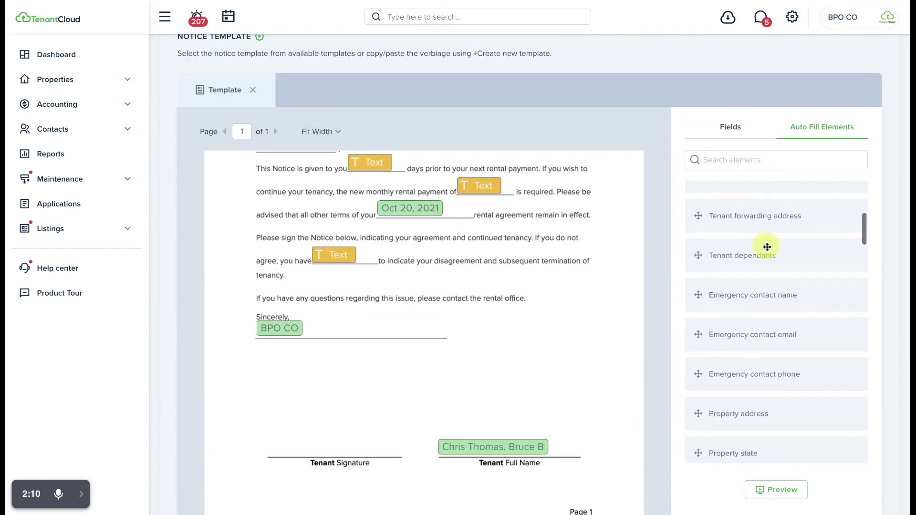
Place a new tenant Signature field on the Tenant Signature line and send the notice for signing.
click(731, 129)
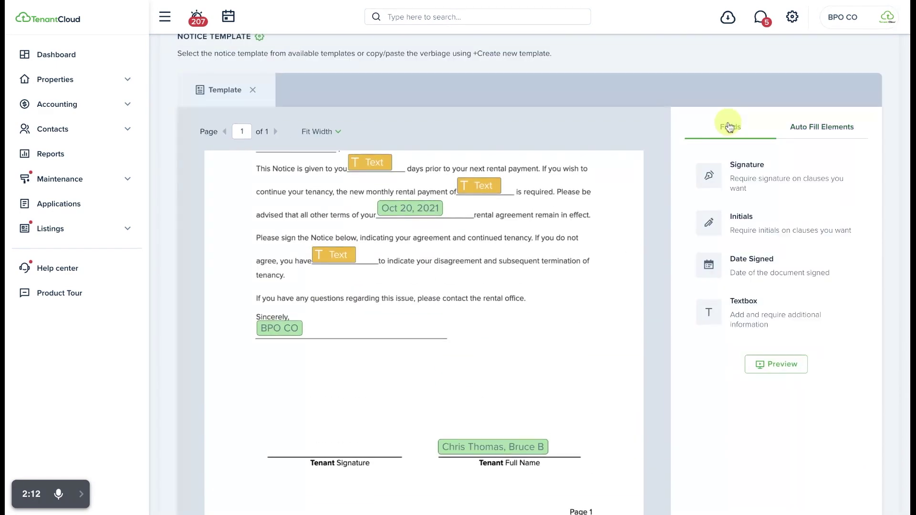
mouse_move(763, 174)
mouse_down()
mouse_move(485, 299)
mouse_move(358, 403)
mouse_move(359, 449)
mouse_up()
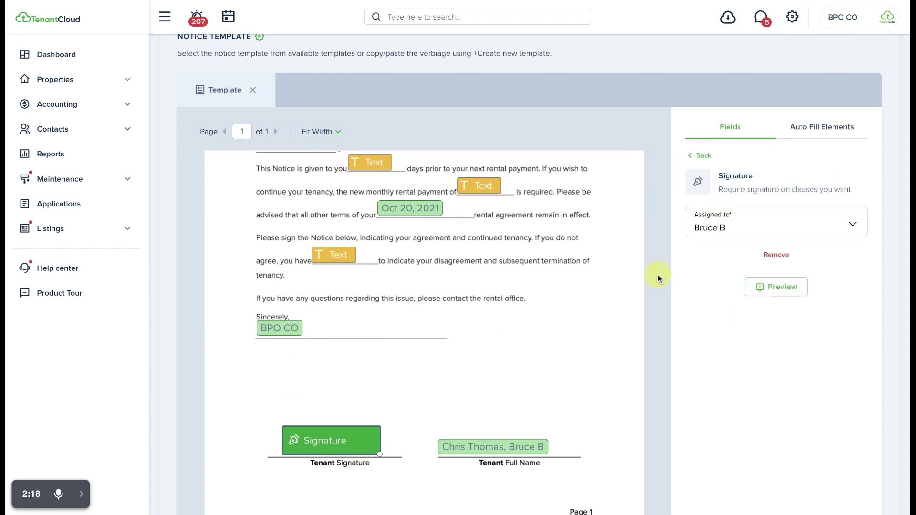
scroll(683, 281, down, 5)
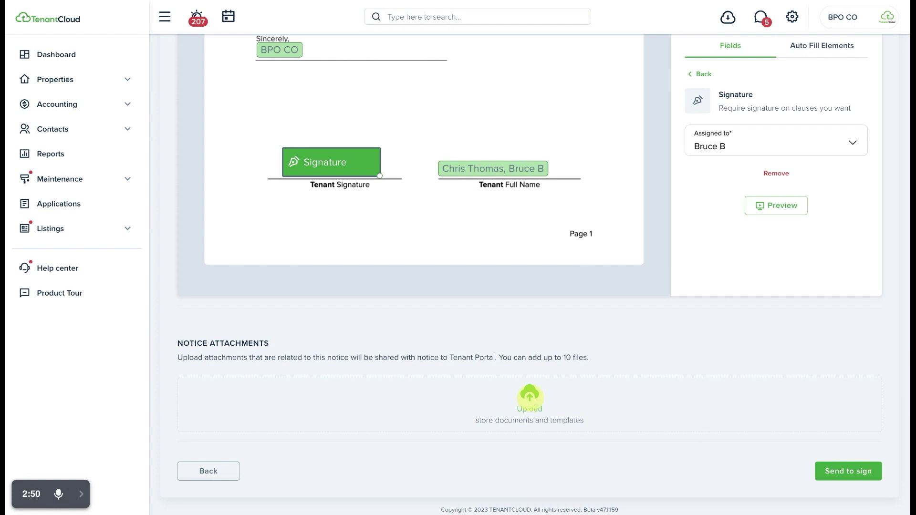
click(847, 474)
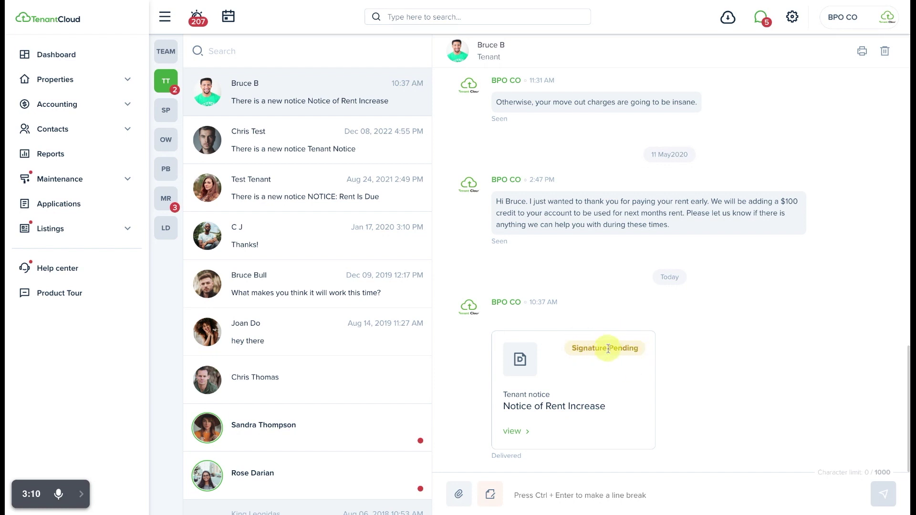
Check the Signature Pending rent increase card in the tenant's thread, then go to Settings.
click(514, 433)
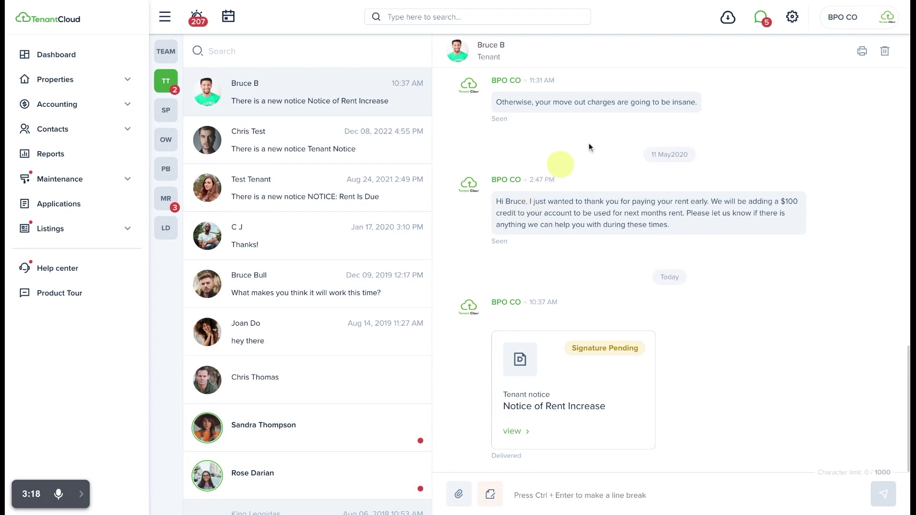
click(792, 19)
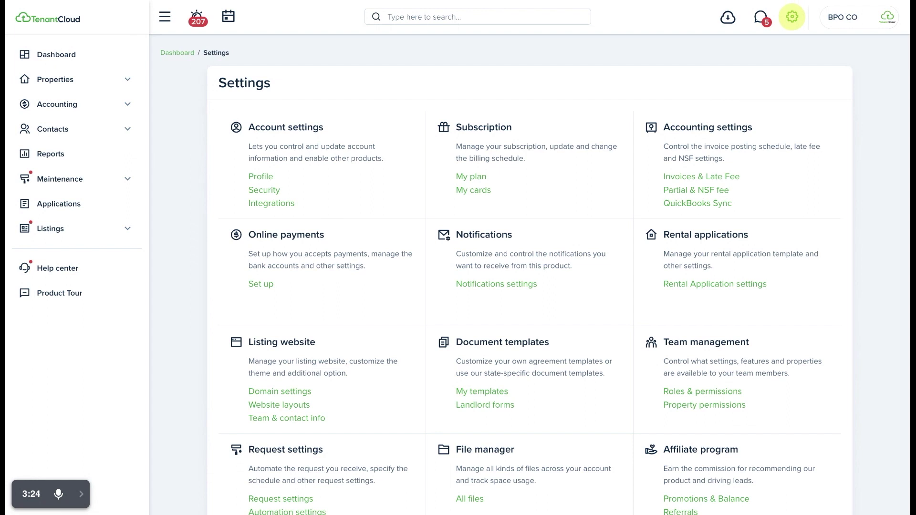
Open My templates under Document templates to list the saved templates.
click(485, 396)
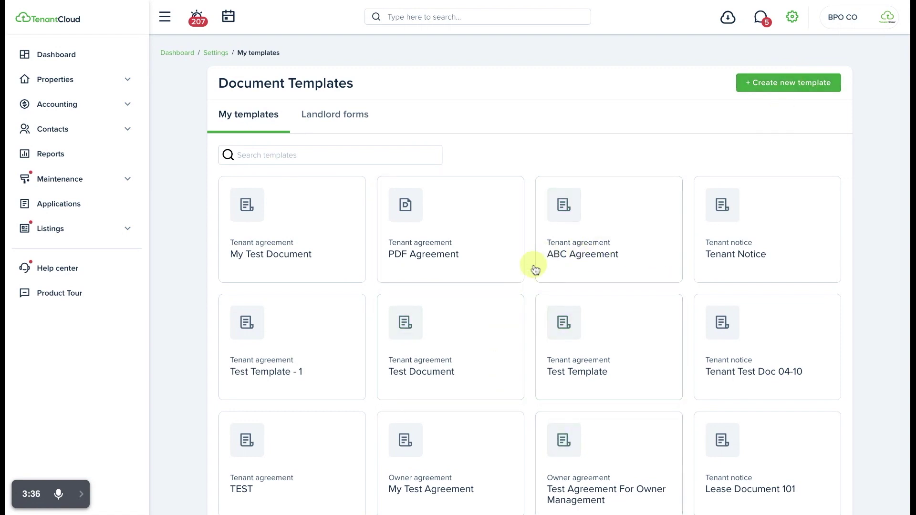
Start a new document template with the Copy & Paste flow type.
click(789, 86)
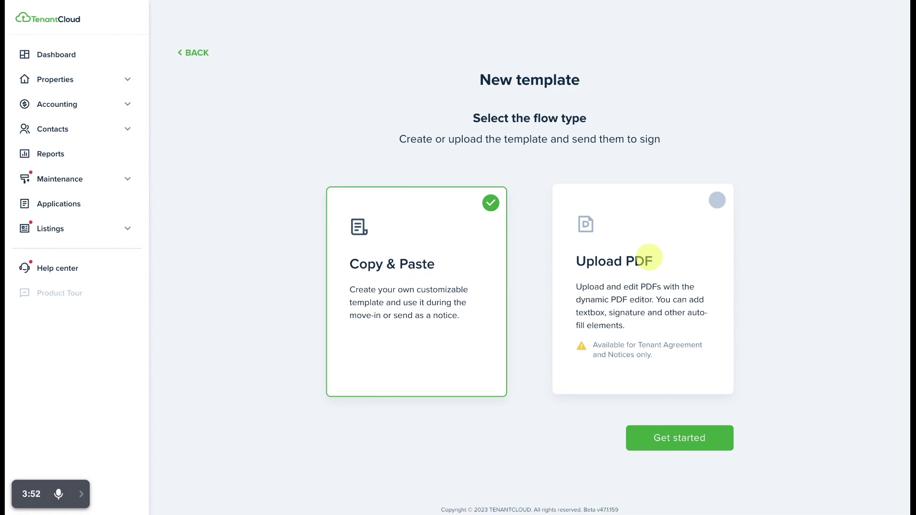
Begin the Copy & Paste wizard and put the cursor in the empty template Title field.
click(682, 439)
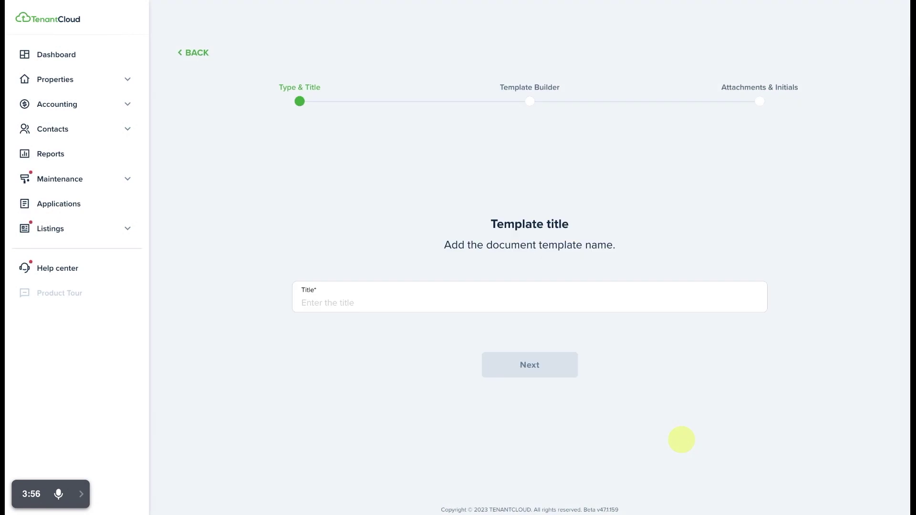
click(515, 297)
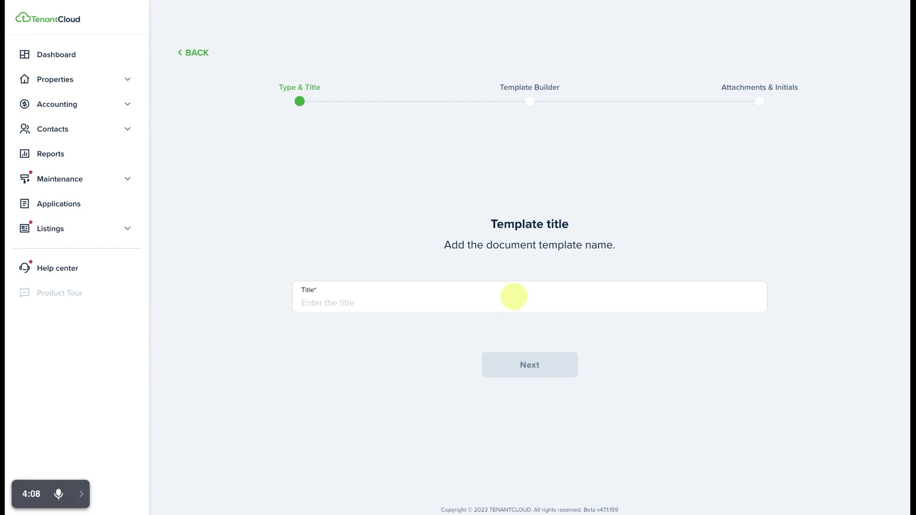
click(514, 297)
click(514, 297)
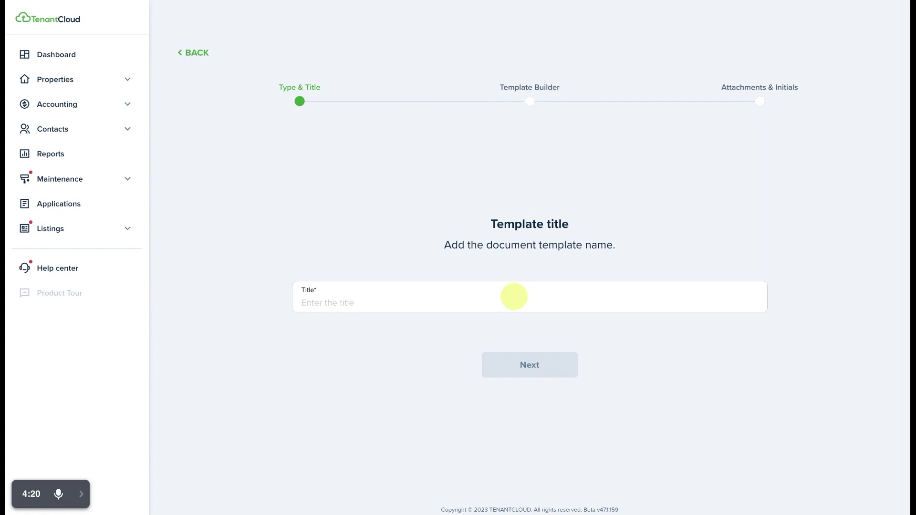